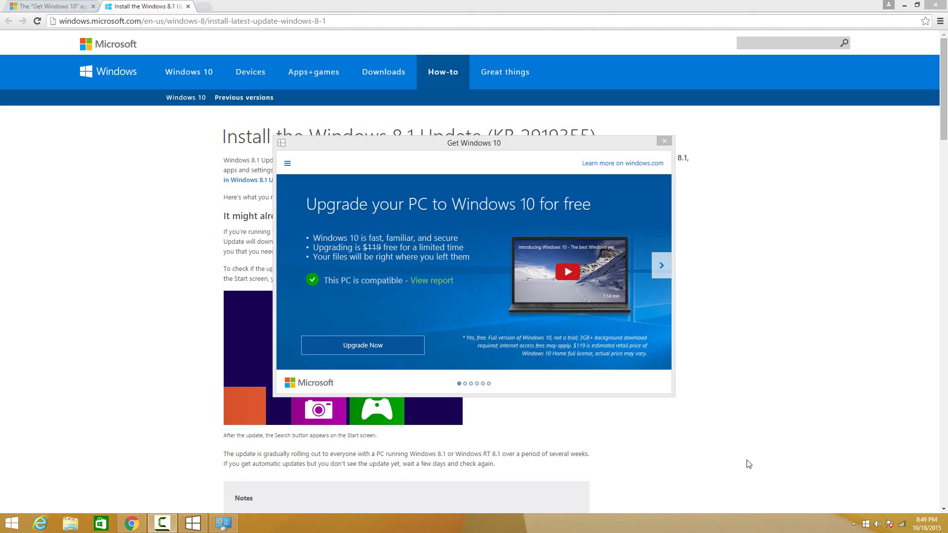
View the system properties of This PC to check the Windows edition and system type, and close the window
click(13, 526)
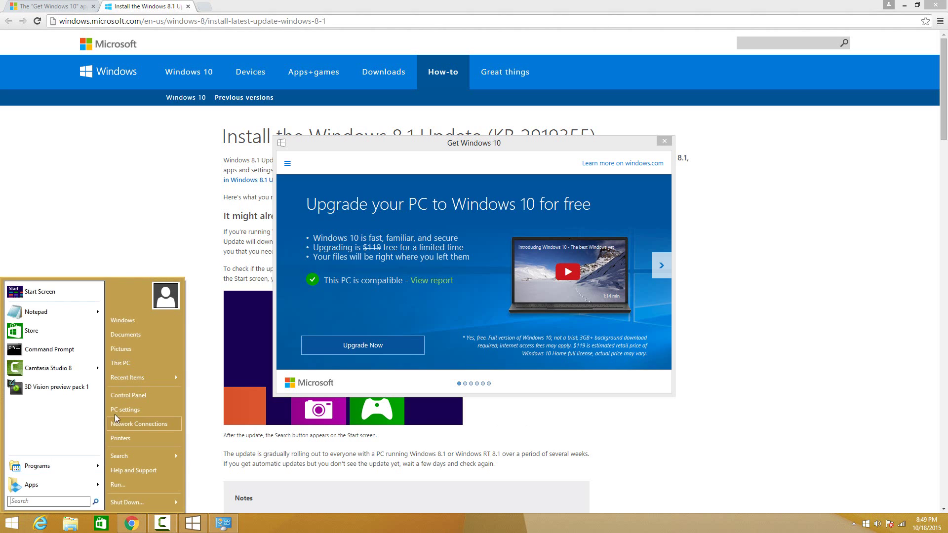
right_click(123, 363)
click(181, 444)
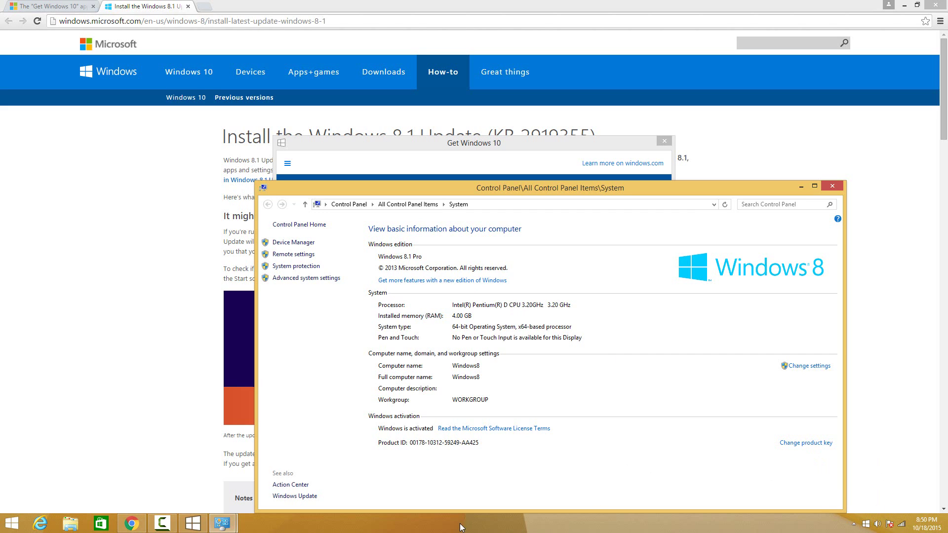
click(837, 187)
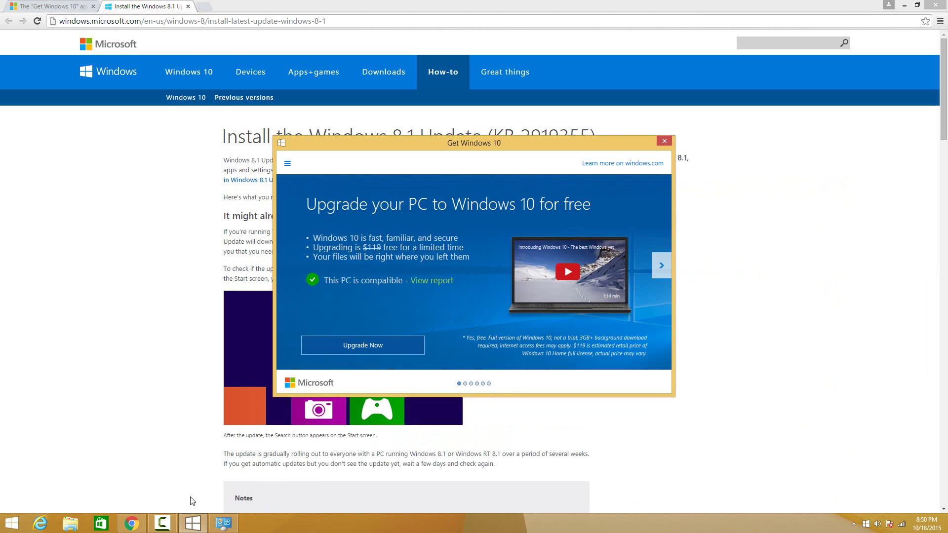
Open Windows Update from the Control Panel and bring up its list of installed updates
click(12, 523)
click(11, 523)
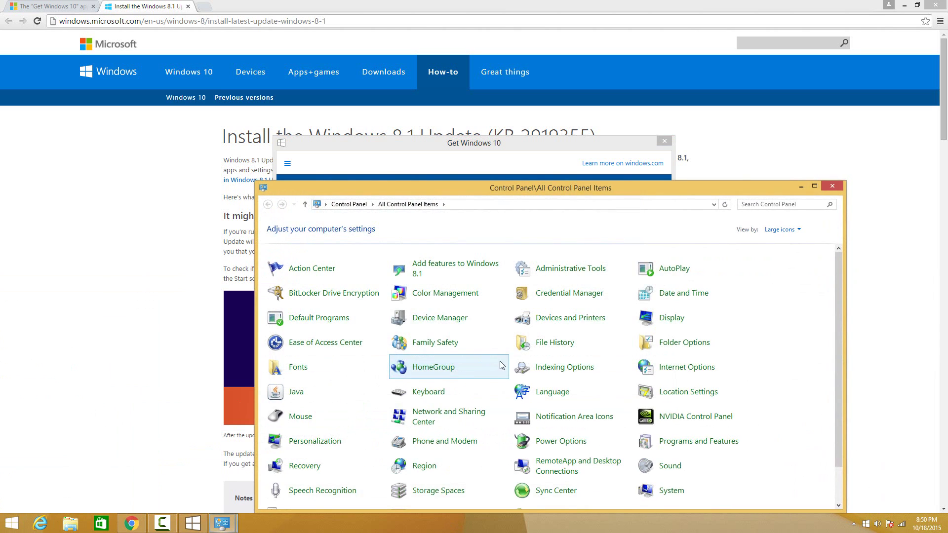
scroll(614, 257, down, 3)
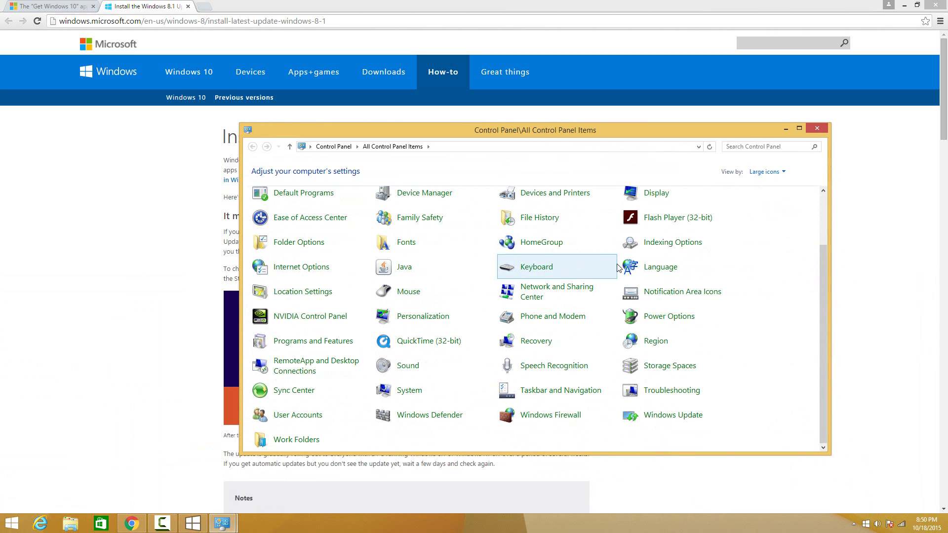
click(681, 419)
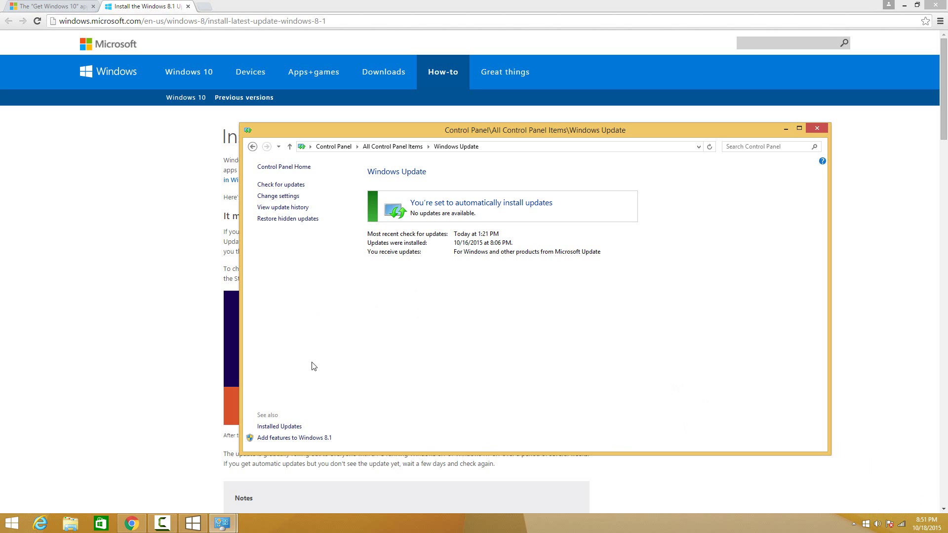
click(296, 431)
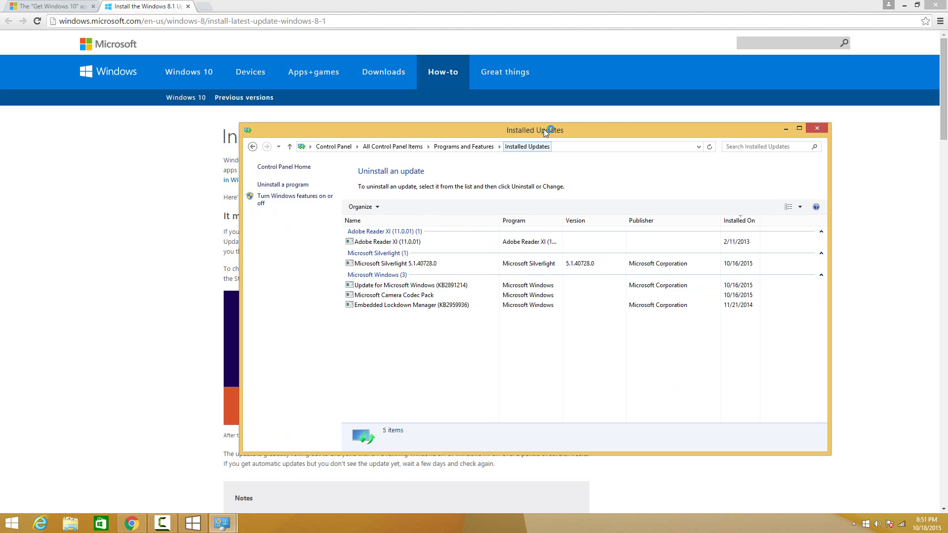
drag(544, 131, 520, 193)
click(526, 133)
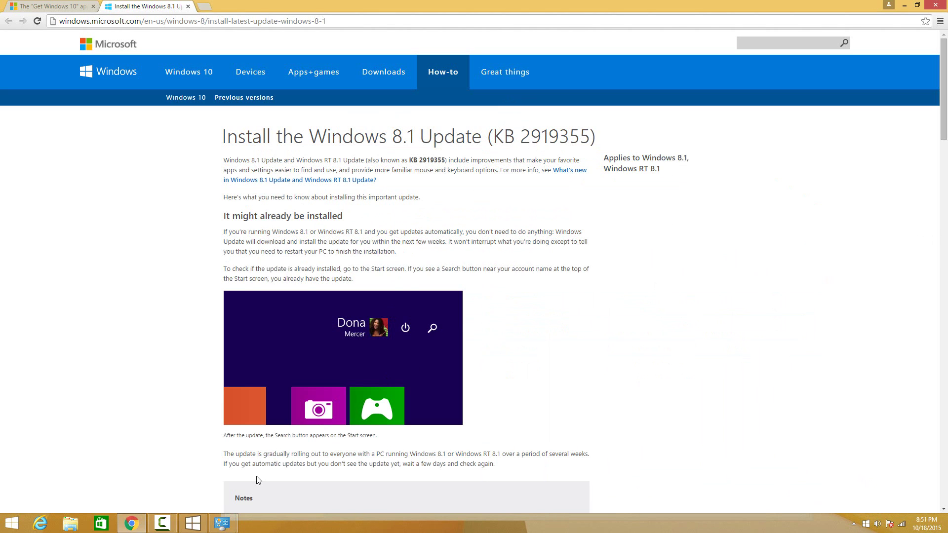
mouse_move(222, 523)
click(266, 504)
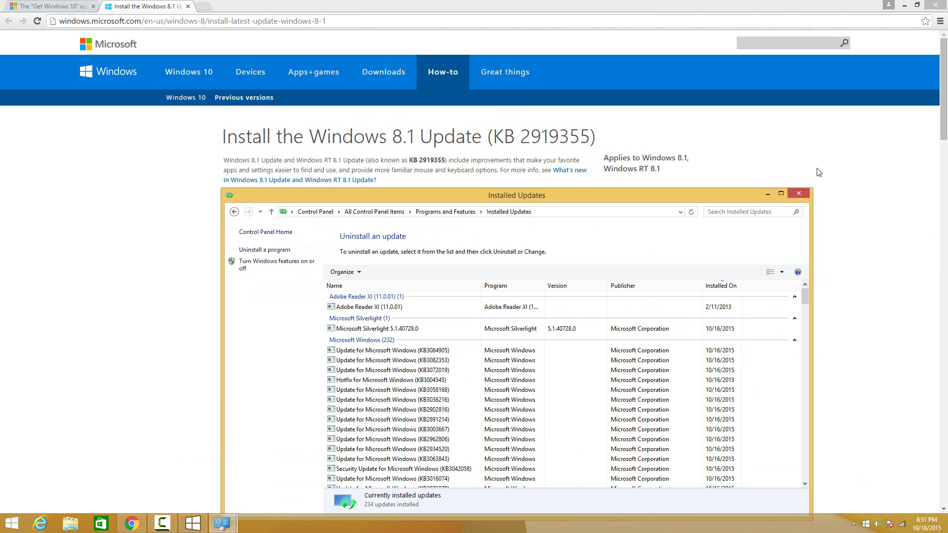
Search the installed updates for "(KB2919355" and check the entry for that Windows update
click(777, 210)
text((KB)
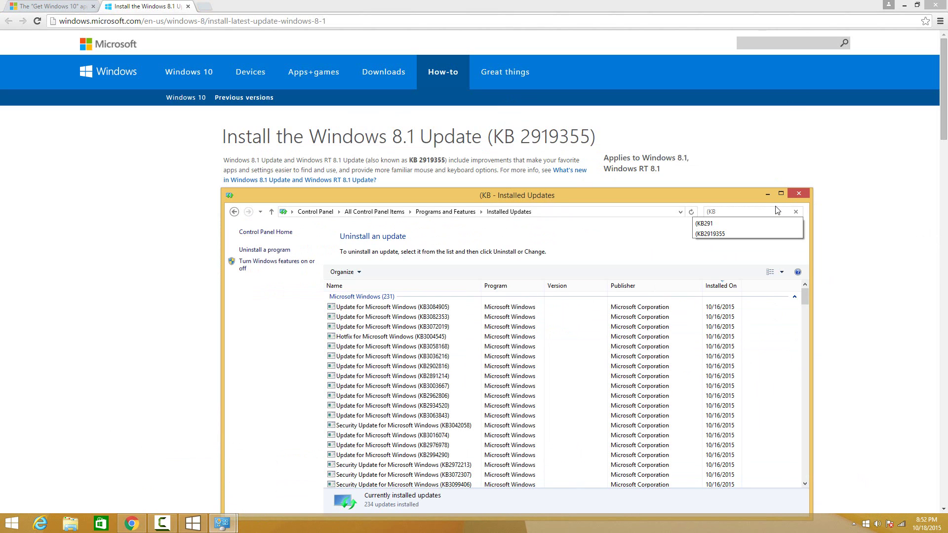
text(291)
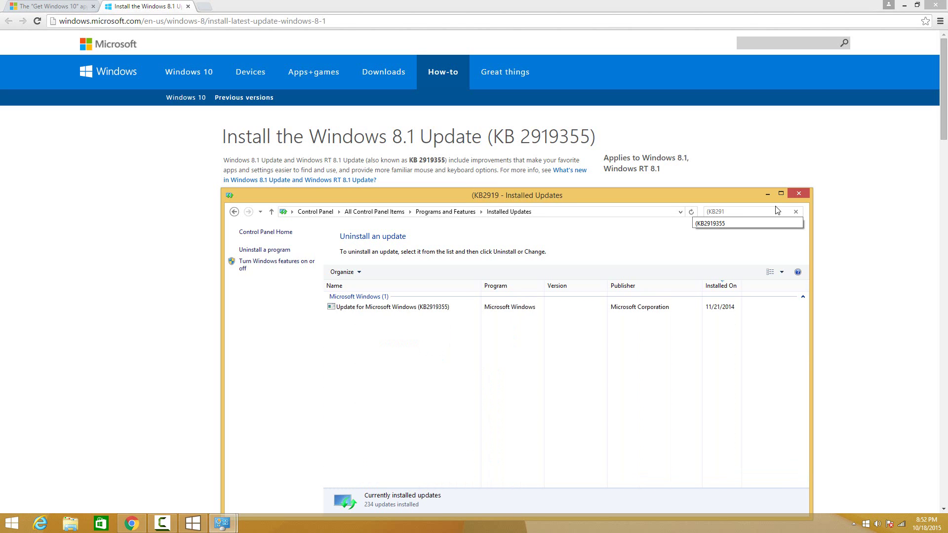
text(9355)
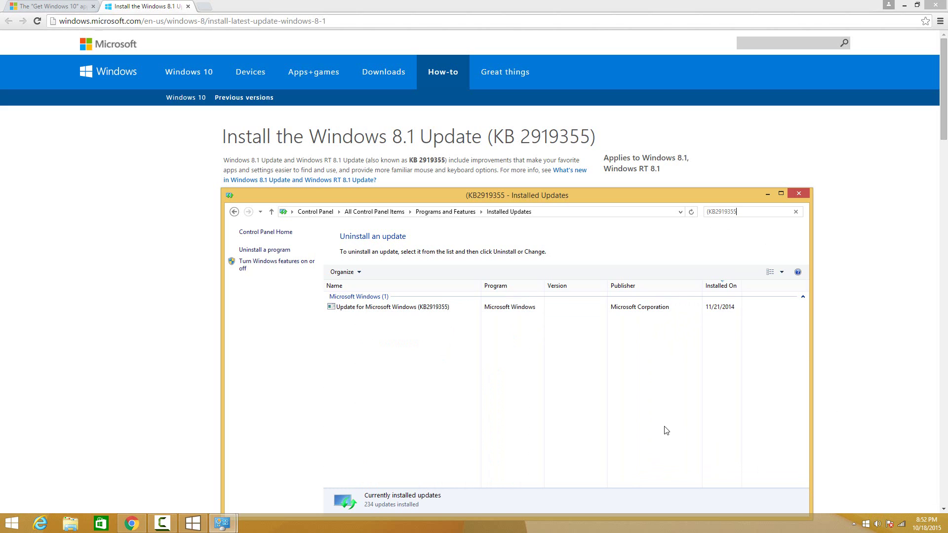
click(464, 310)
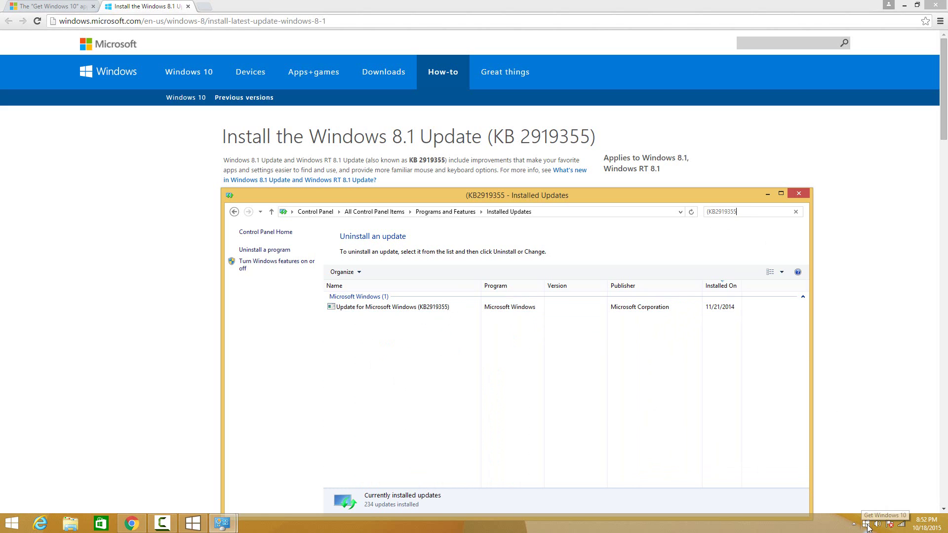
click(514, 311)
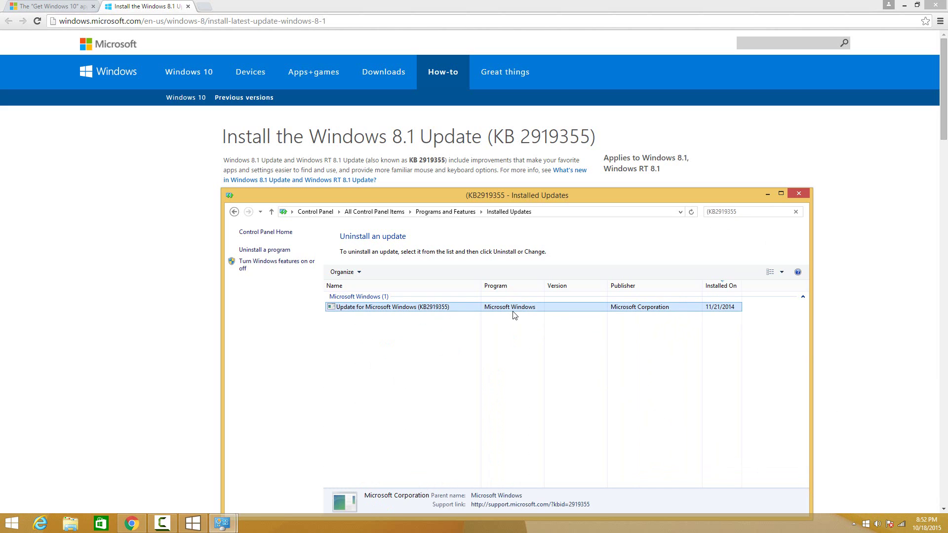
click(615, 390)
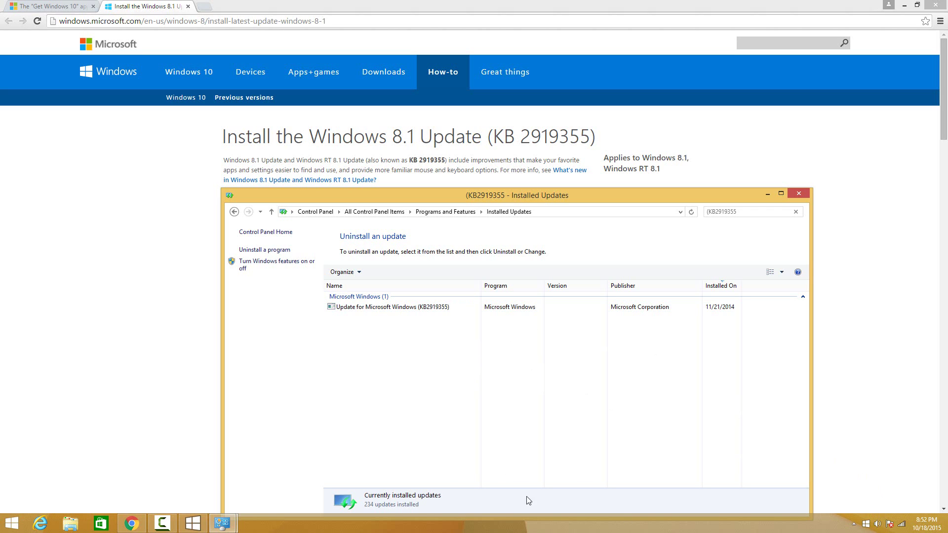
key(Down)
click(724, 344)
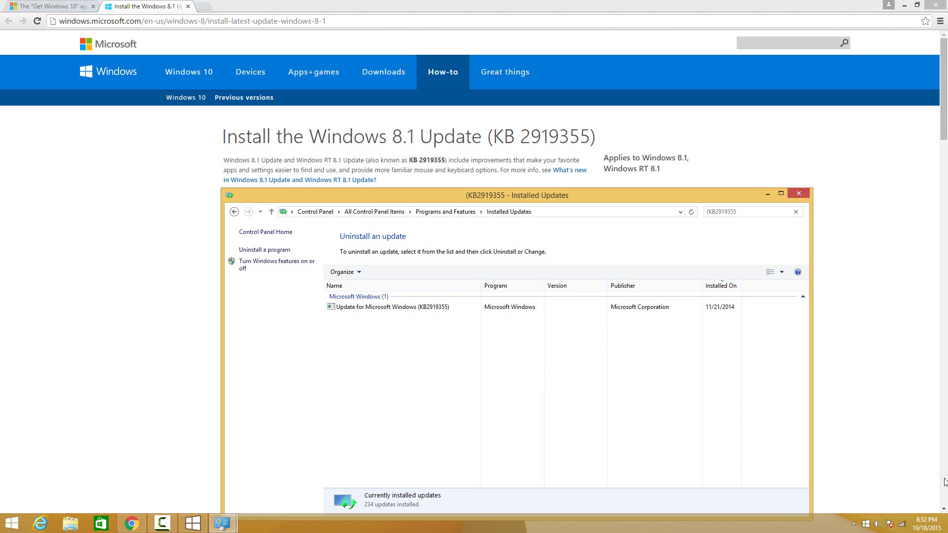
Start the free upgrade from the Get Windows 10 app and continue to the Windows Update check
click(866, 525)
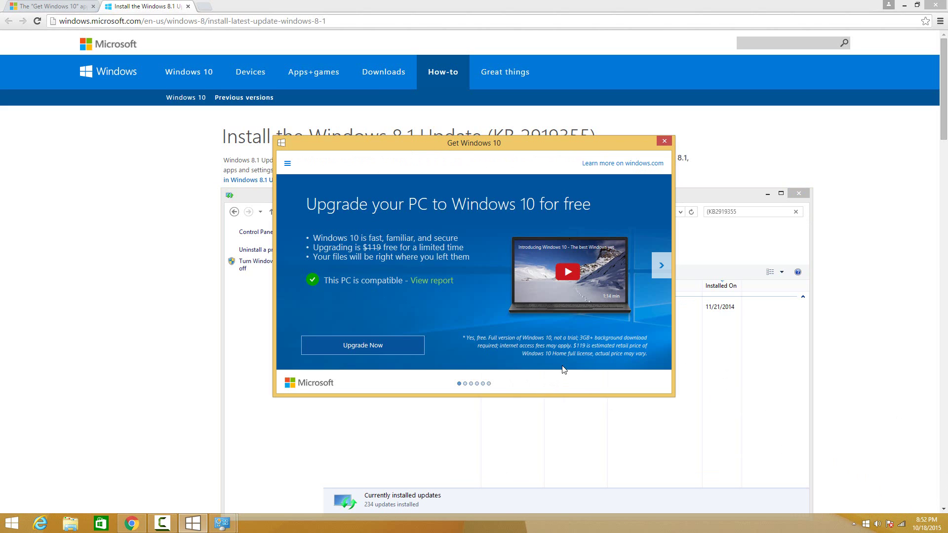
click(385, 349)
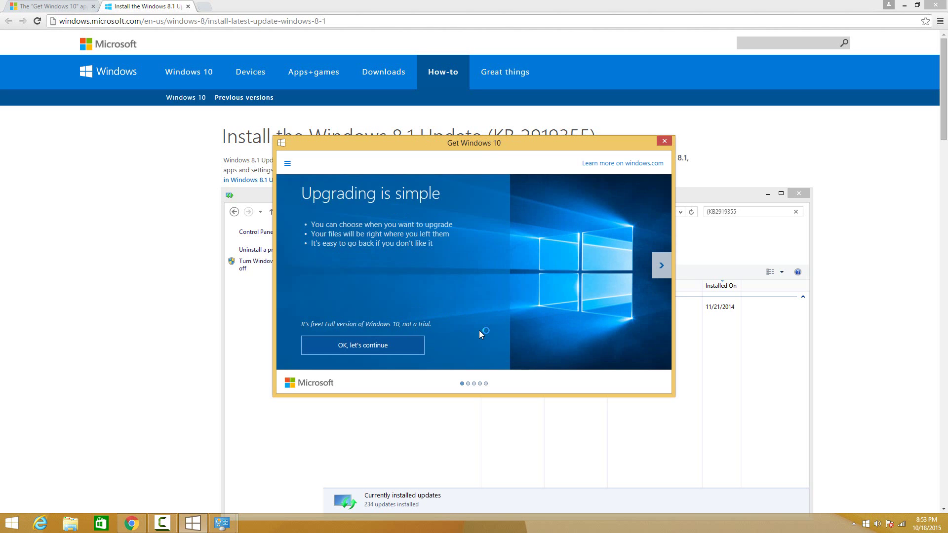
click(411, 348)
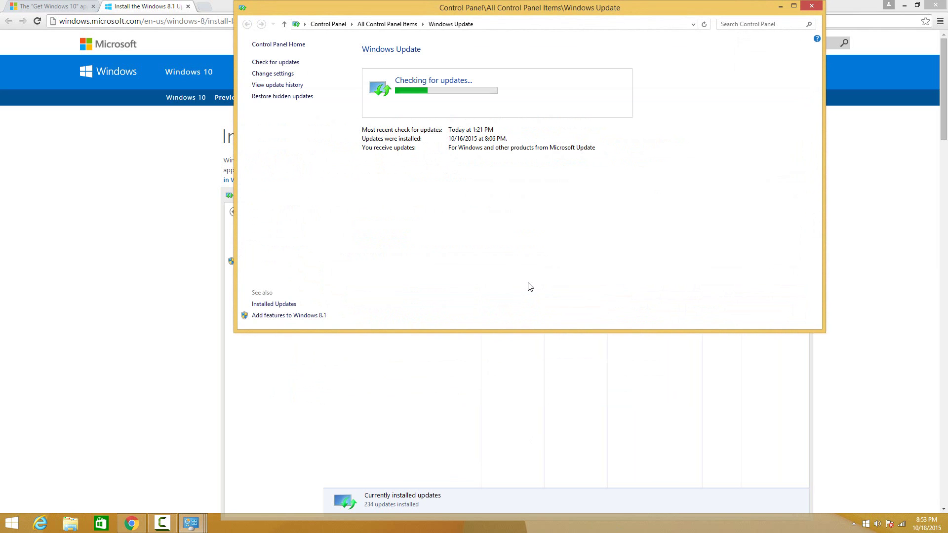
drag(558, 8, 557, 138)
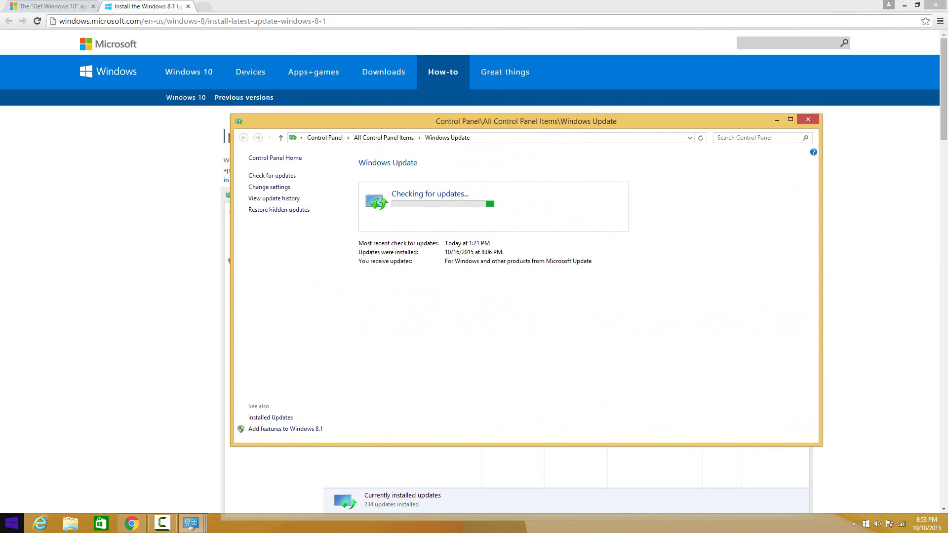
Display the system properties of This PC while Windows Update checks for updates
click(12, 524)
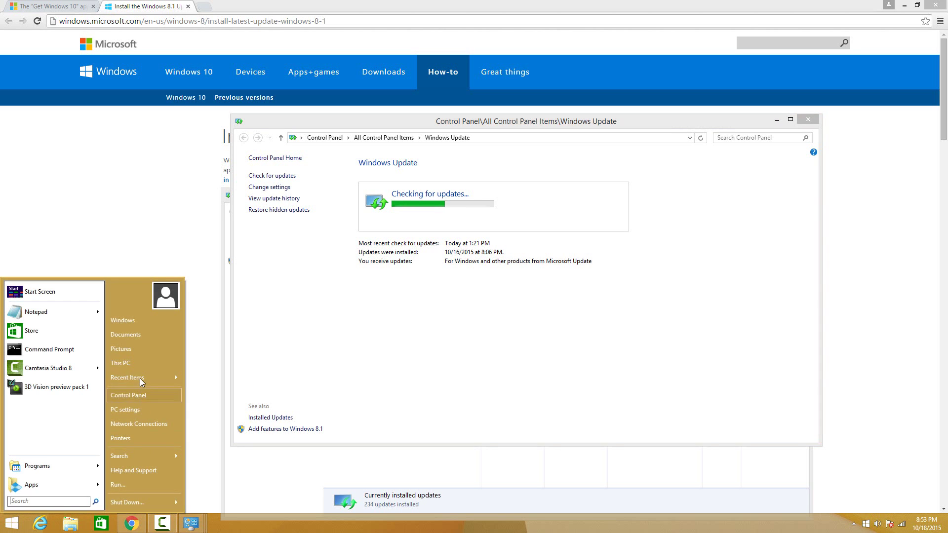
right_click(139, 353)
right_click(127, 366)
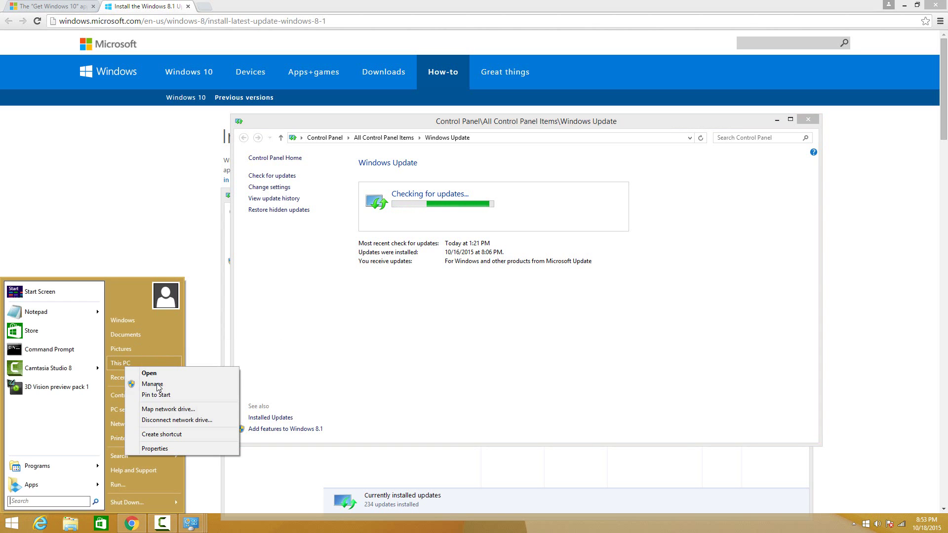
click(175, 447)
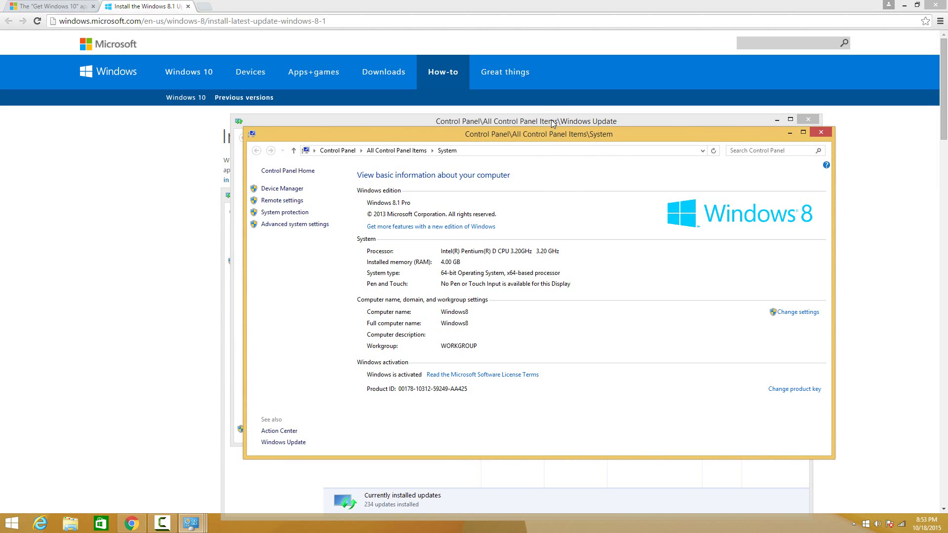
Return to the Windows Update window and accept the Microsoft software license terms for the upgrade
drag(551, 119, 619, 210)
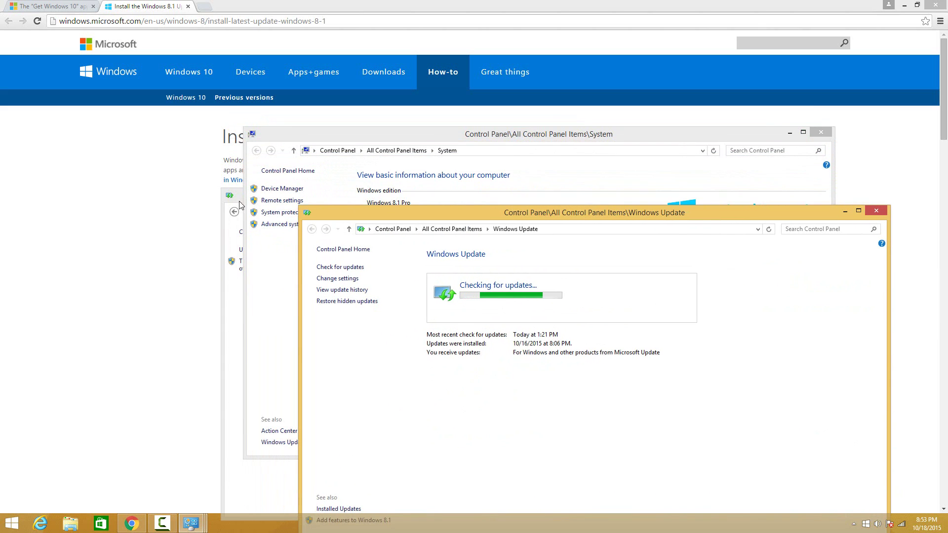
click(242, 198)
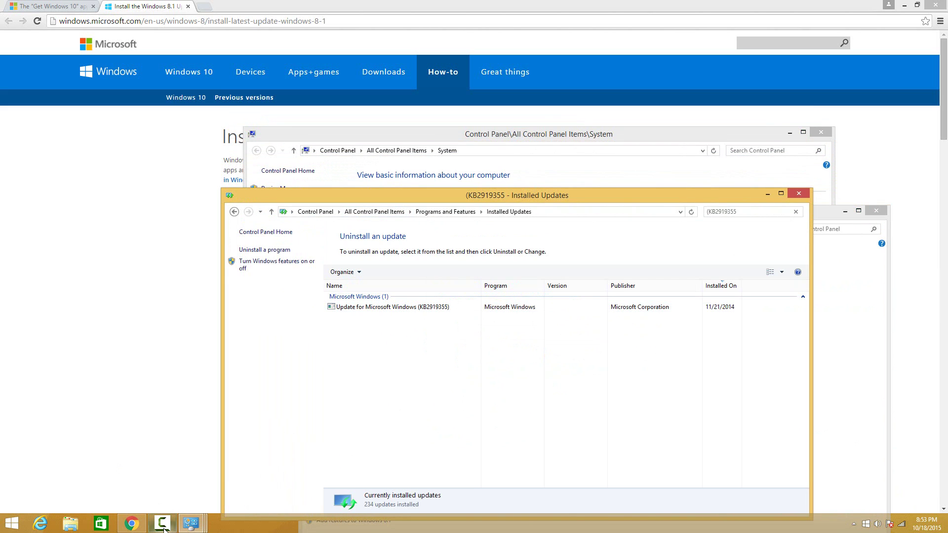
mouse_move(193, 524)
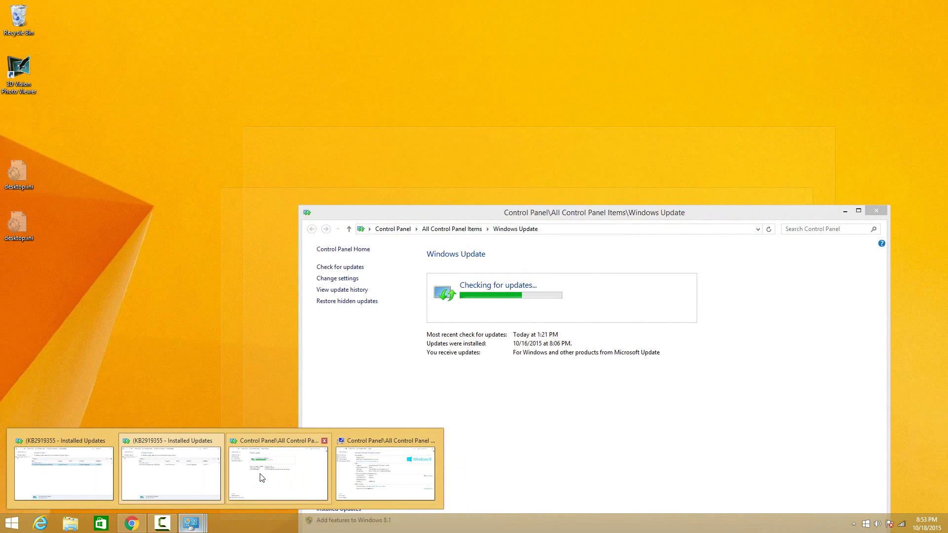
click(267, 474)
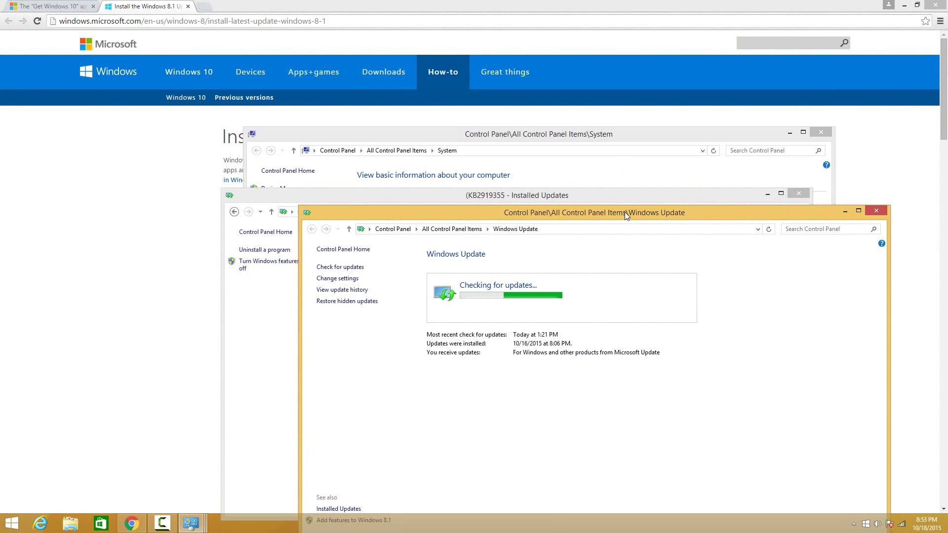
drag(624, 212, 593, 127)
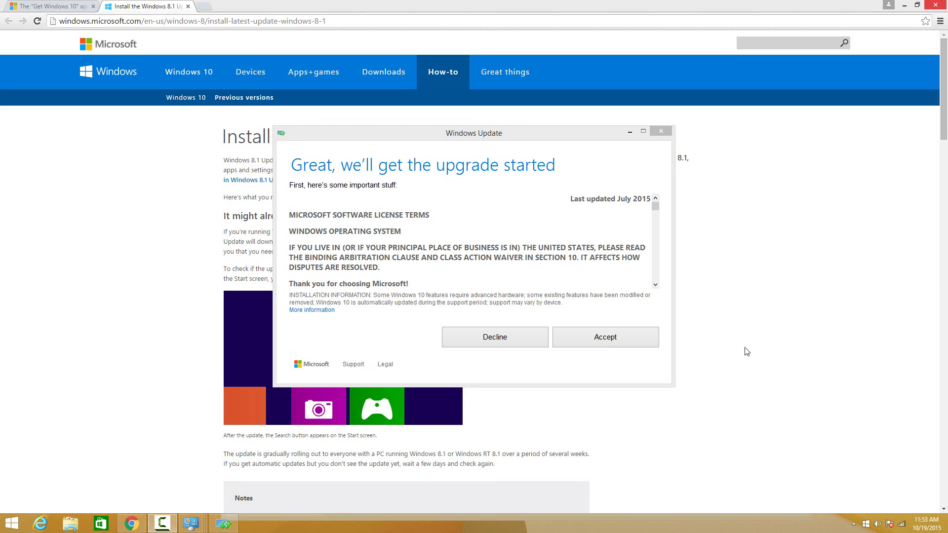
click(624, 337)
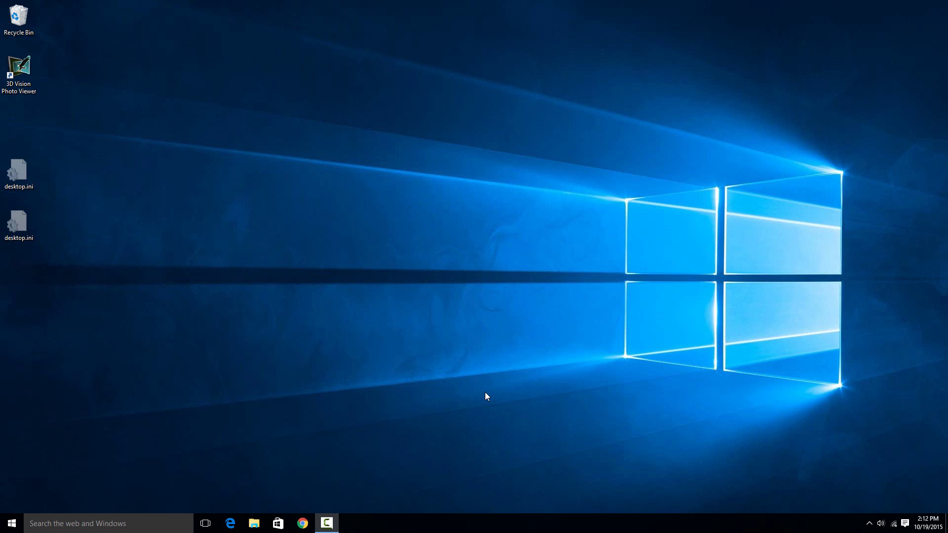
Open a File Explorer window and close the Microsoft Edge window
click(230, 523)
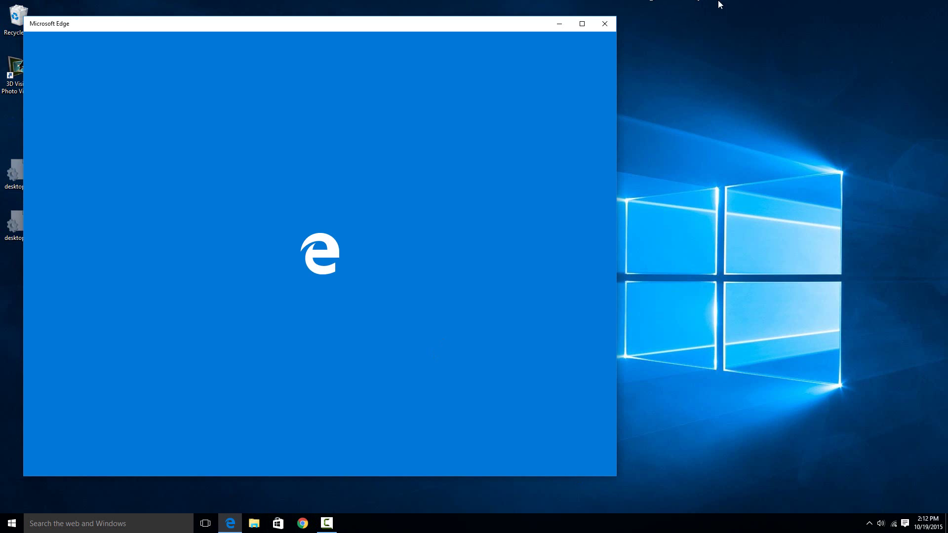
key(super+e)
click(228, 25)
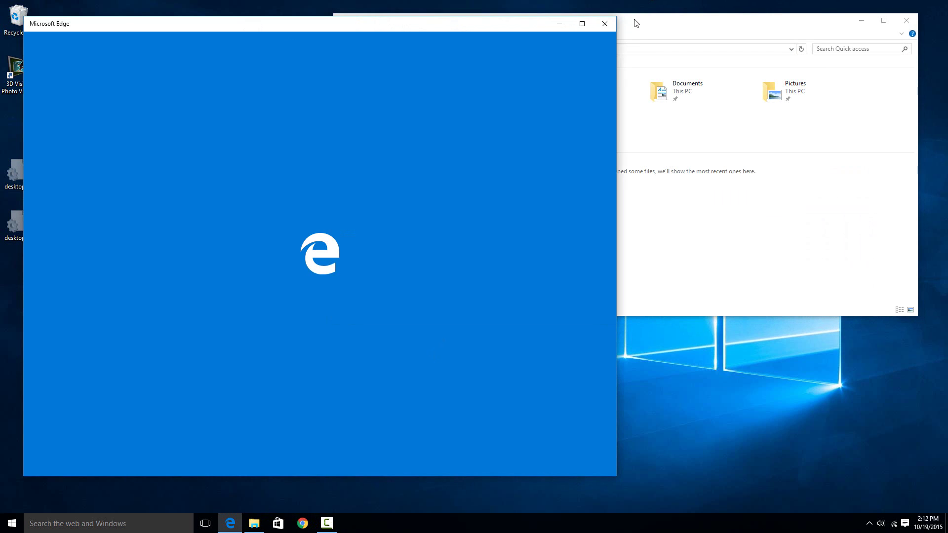
click(603, 24)
Check the Windows edition in the properties of This PC and close the System and File Explorer windows
right_click(376, 172)
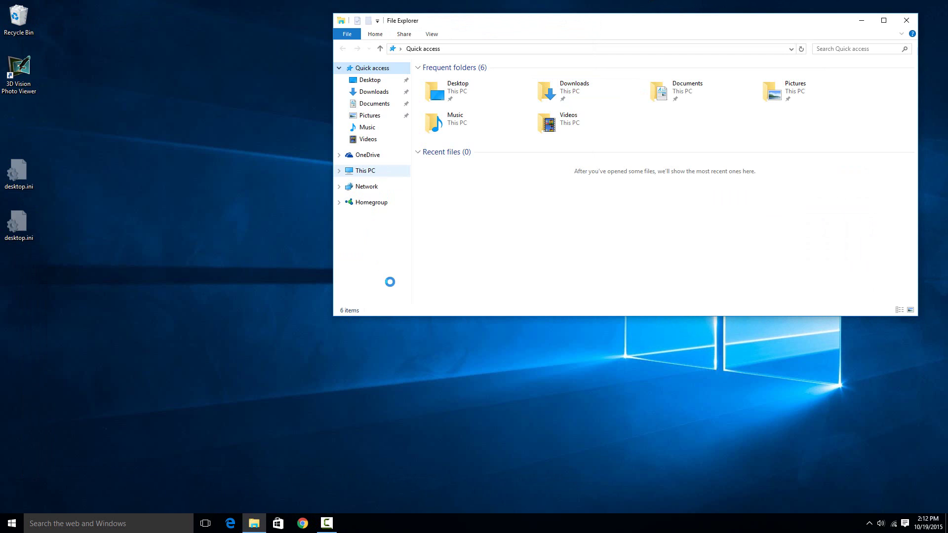
click(404, 301)
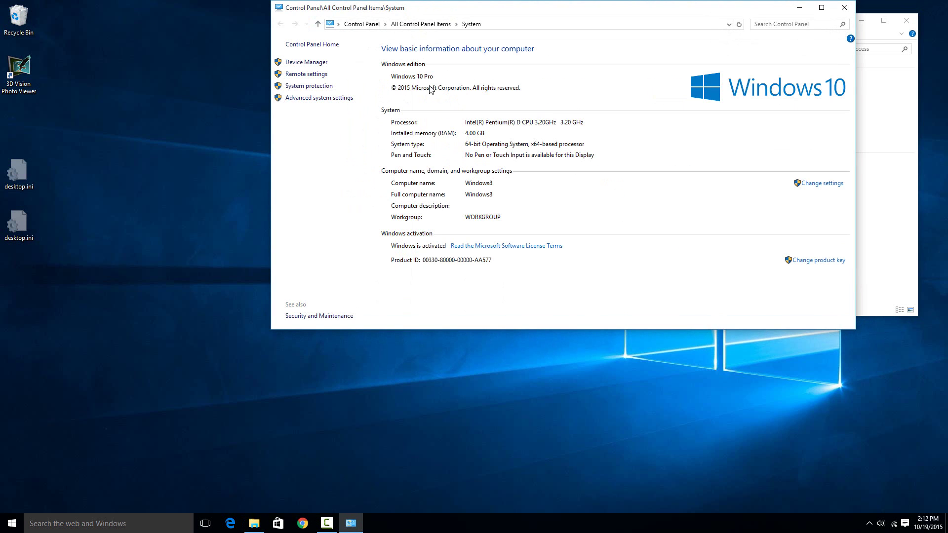
click(844, 8)
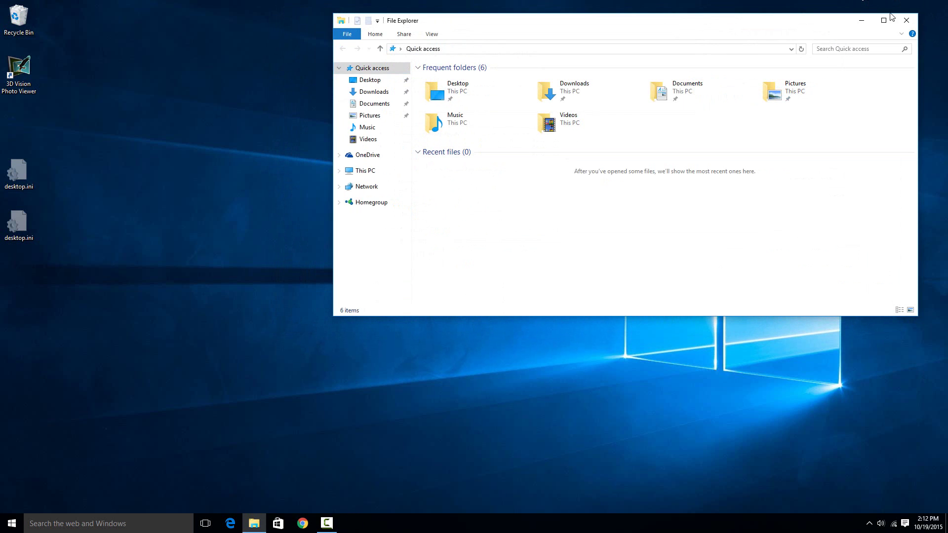
click(906, 20)
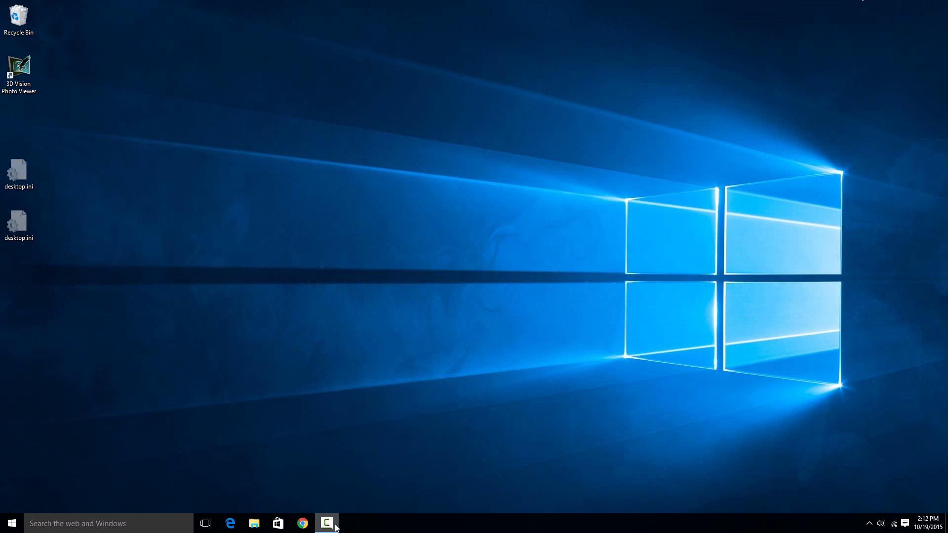
mouse_move(327, 524)
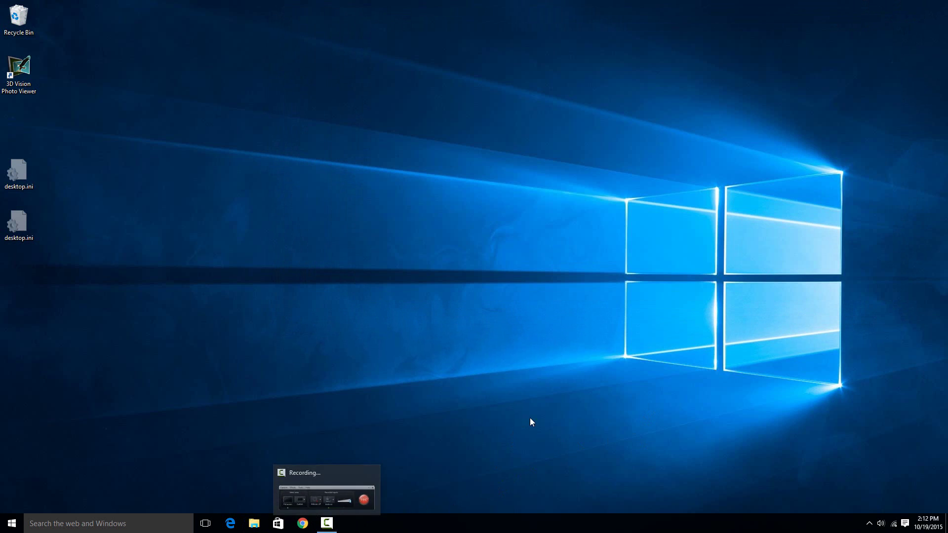